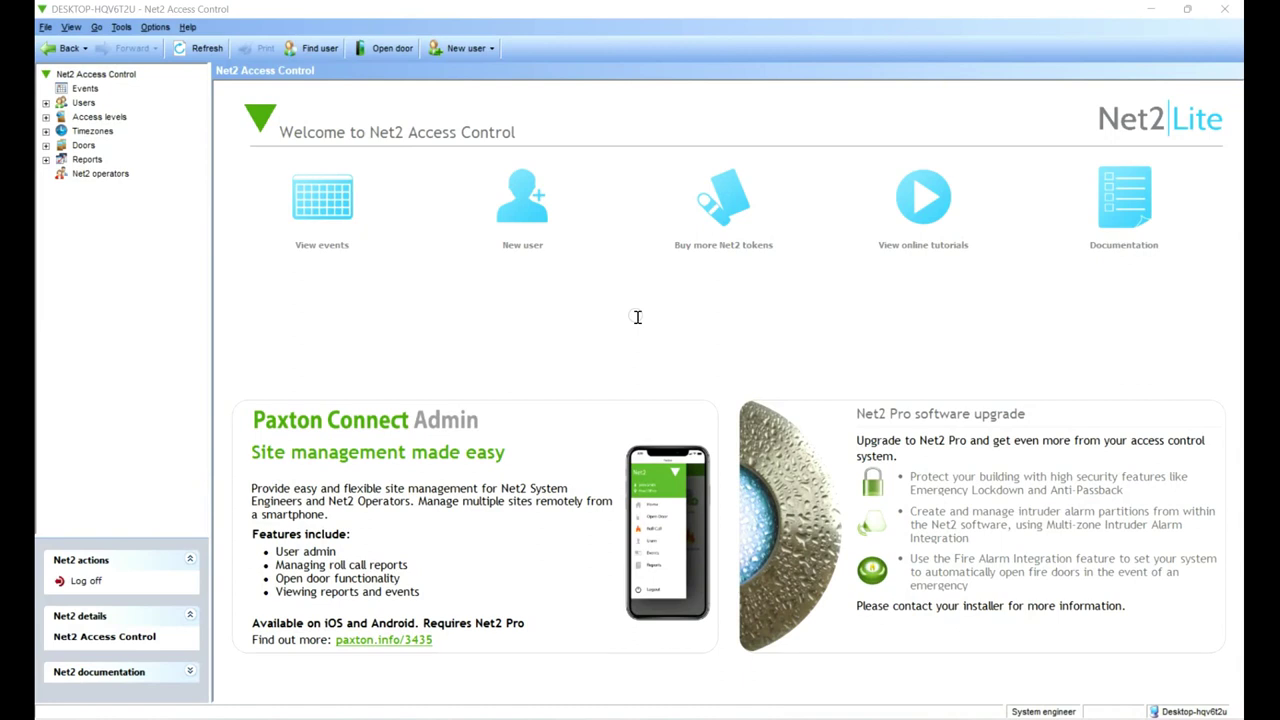
Step: Open door ACU 01173943's settings, rename it to 'Door', and leave its door group as (none)
left_click(45, 146)
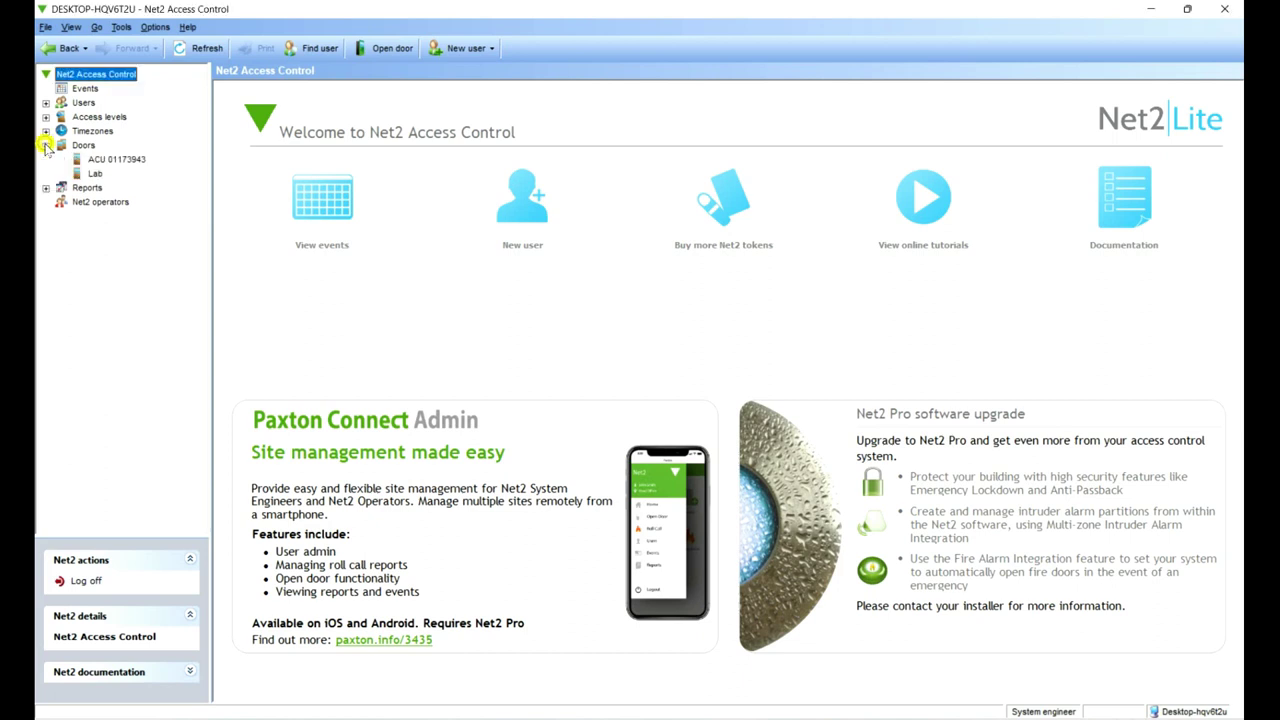
left_click(116, 159)
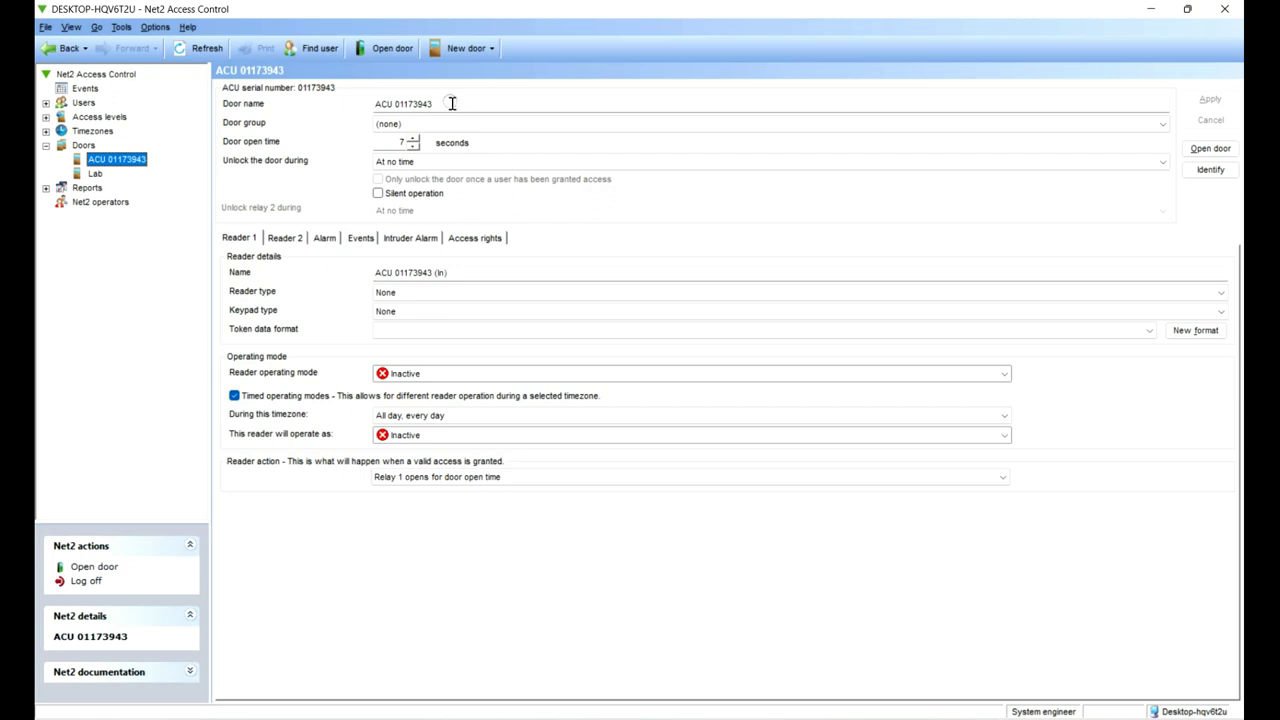
left_click_drag(452, 103, 363, 104)
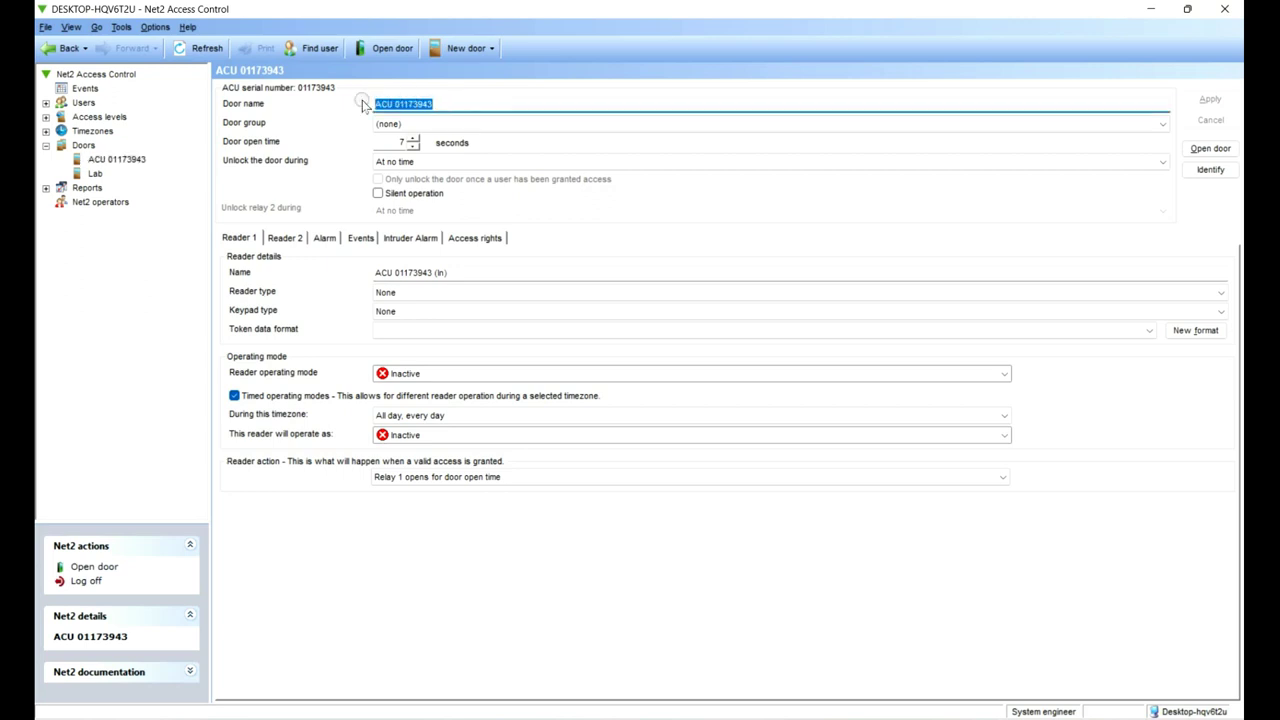
type("Door")
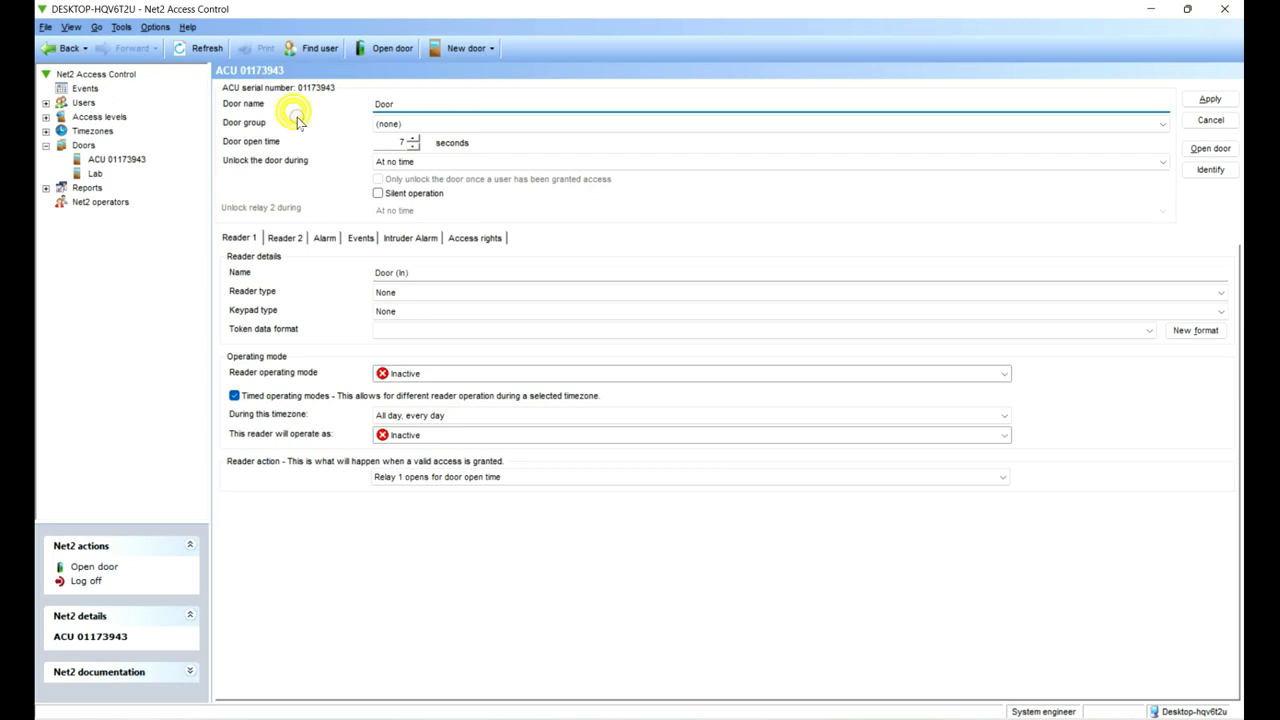
left_click(412, 124)
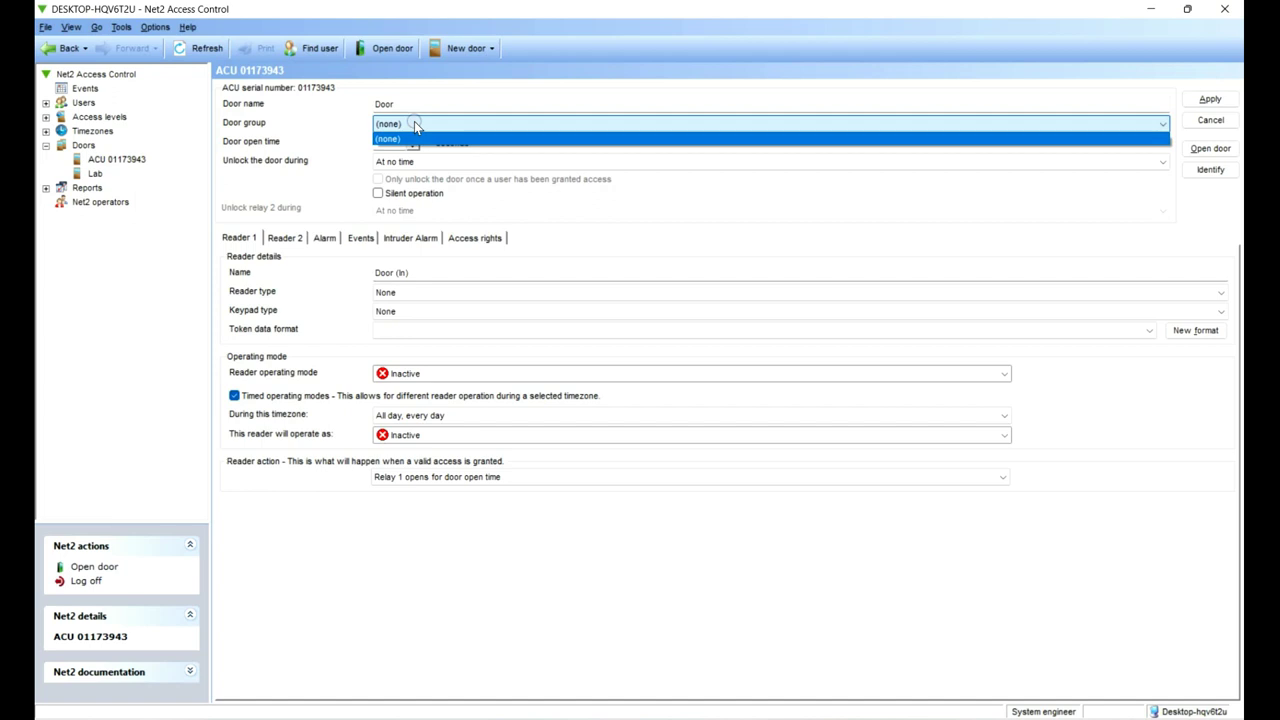
left_click(415, 124)
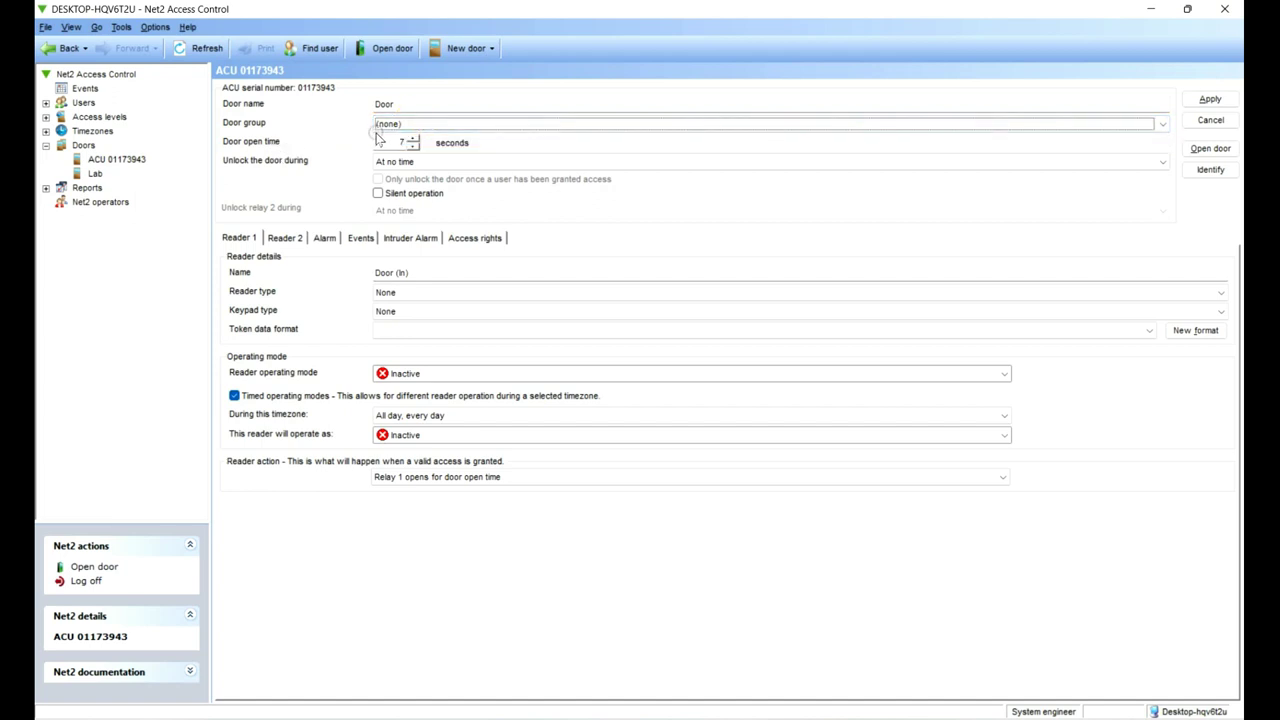
Step: Enter 5 as the door open time
left_click(397, 142)
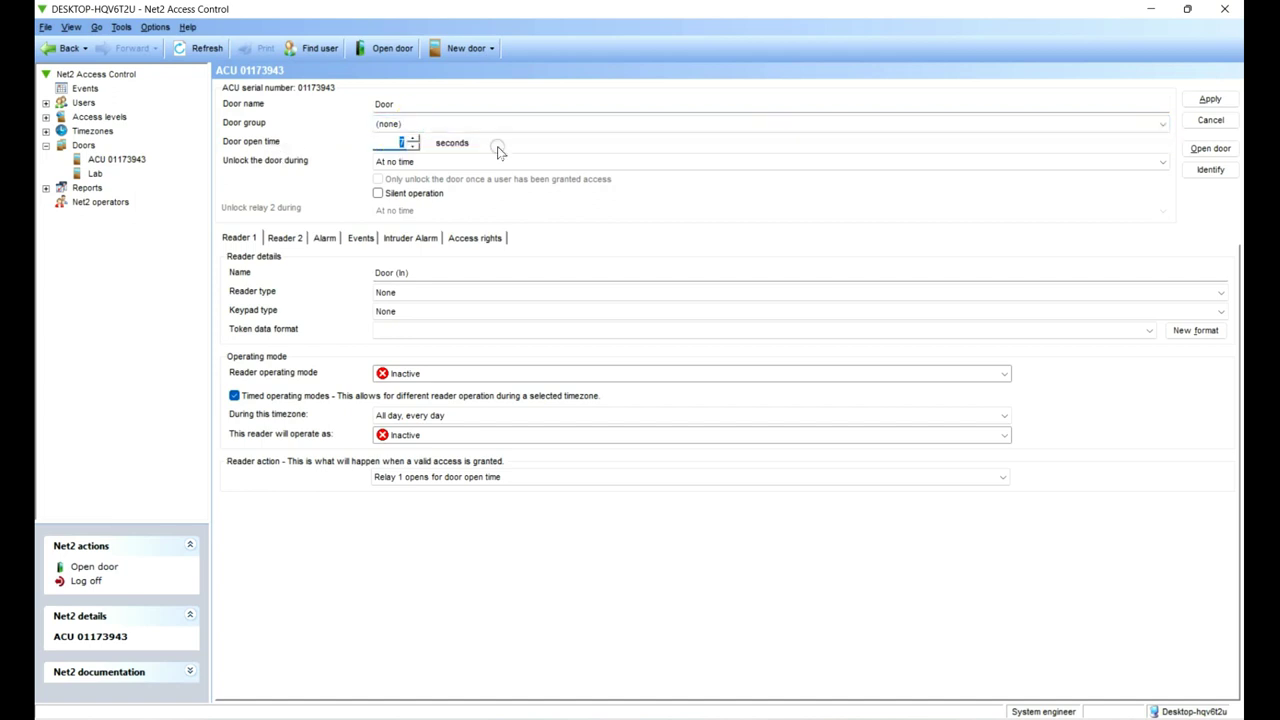
type("5")
Step: Make reader 1 a Wiegand reader with the 'Wiegand 26 bit with site code' token format
left_click(415, 291)
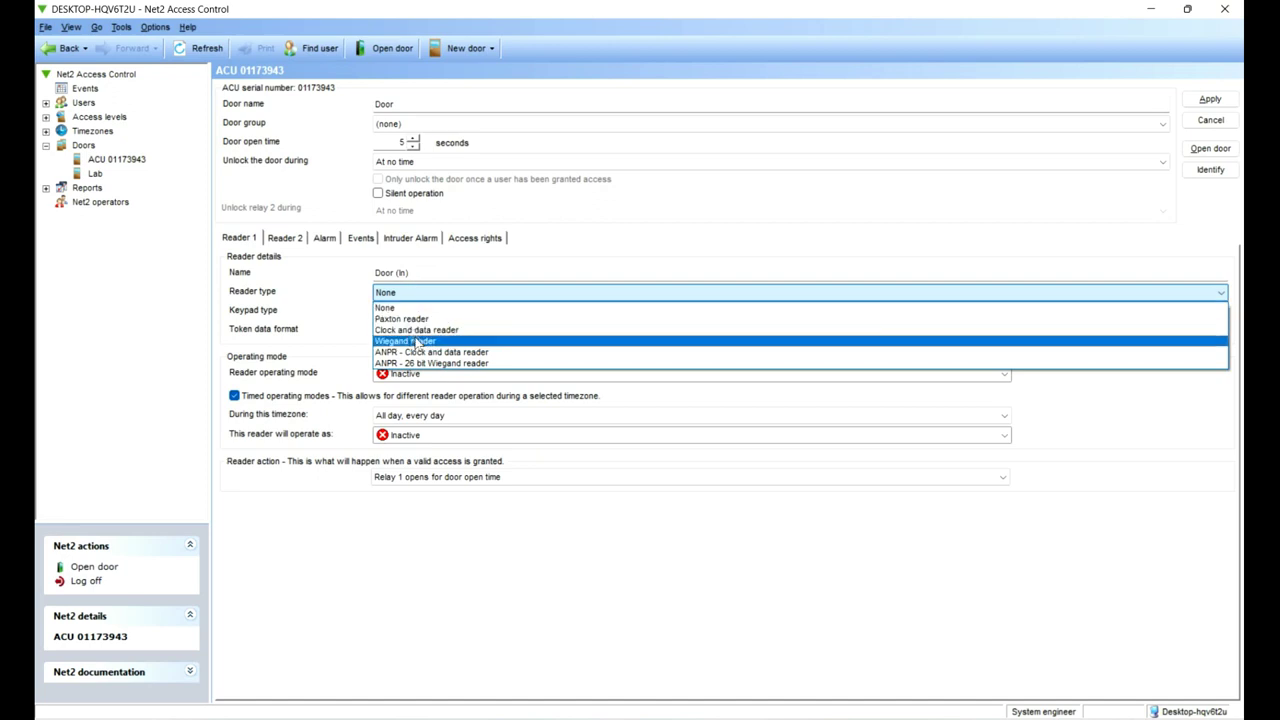
left_click(415, 344)
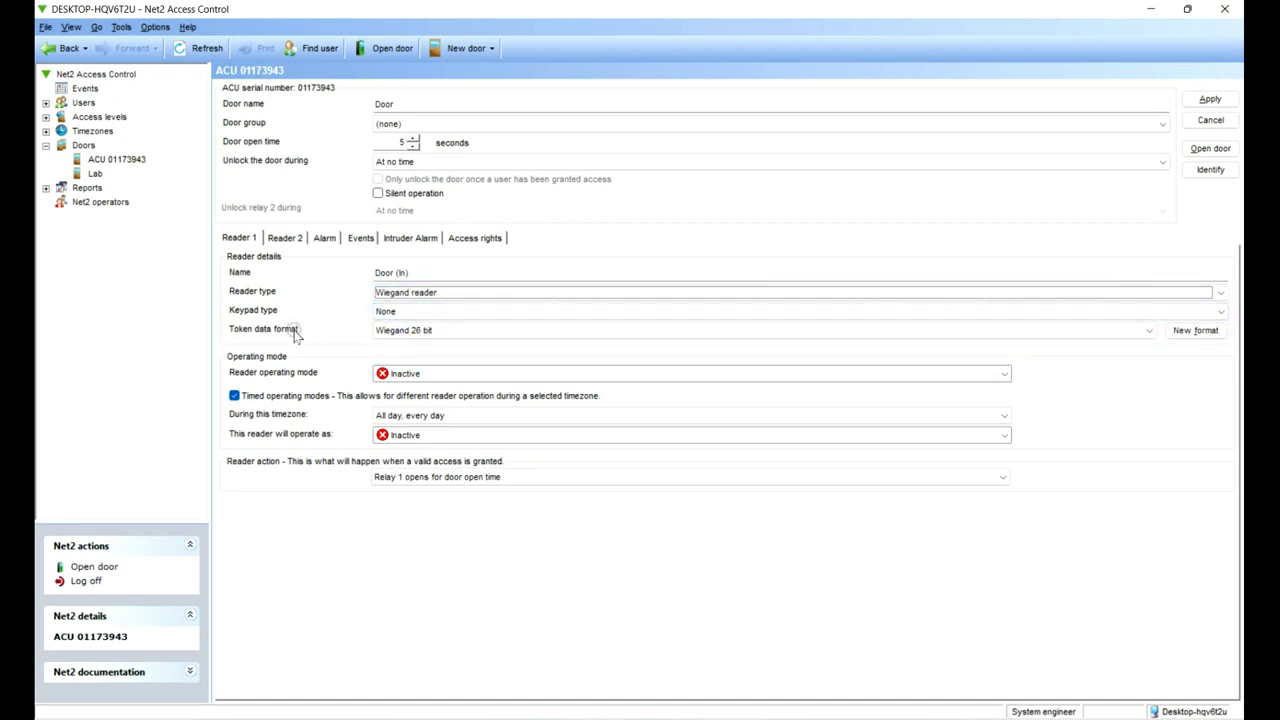
left_click(444, 332)
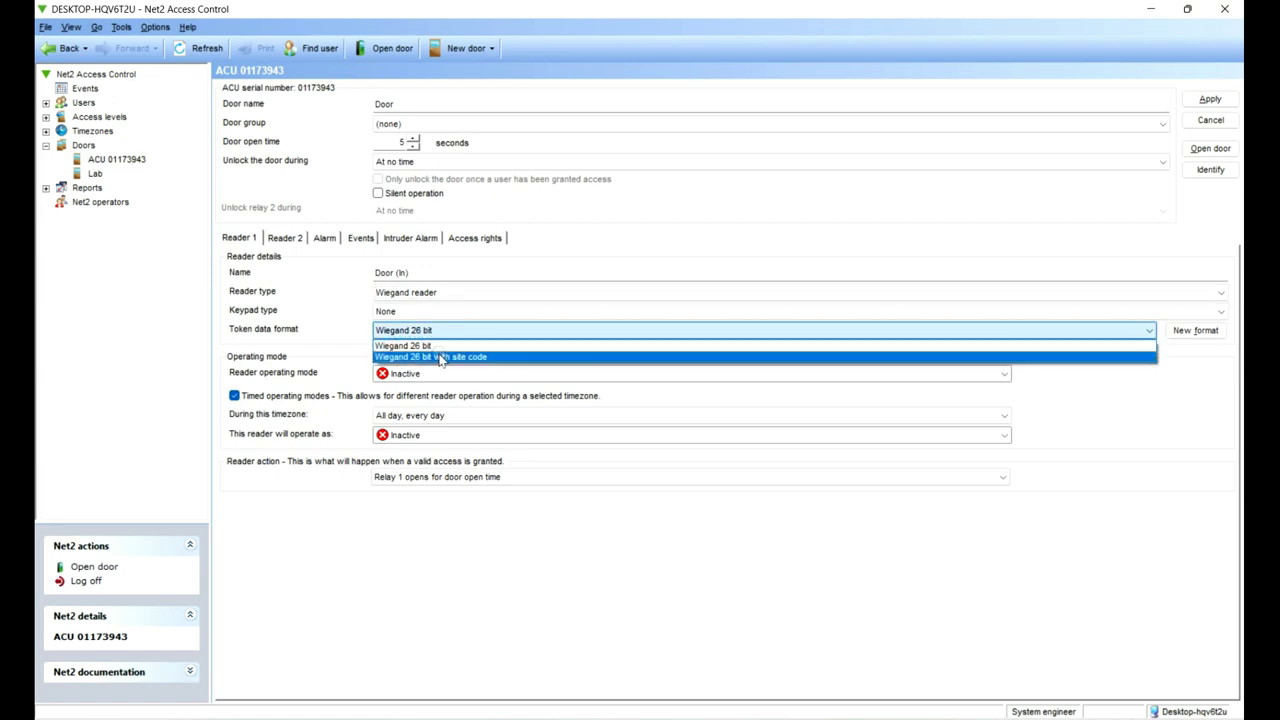
left_click(440, 357)
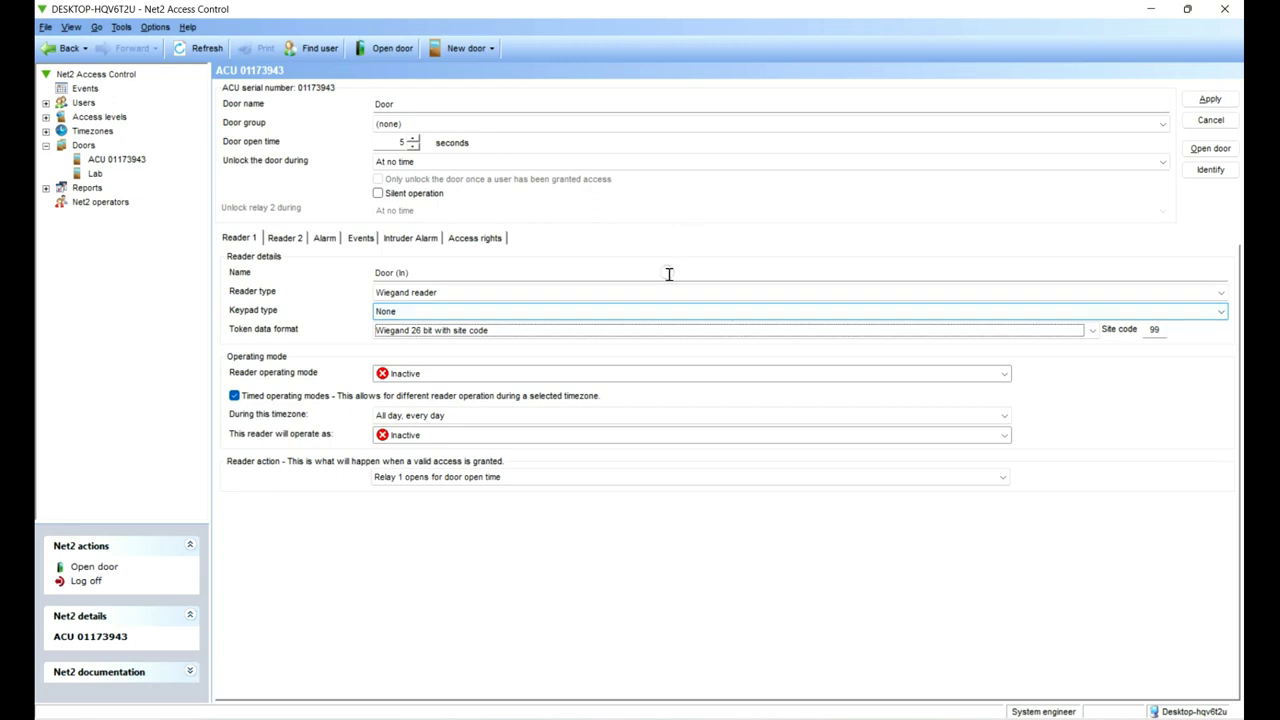
Step: Change reader 1's token data format to plain Wiegand 26 bit
left_click(636, 328)
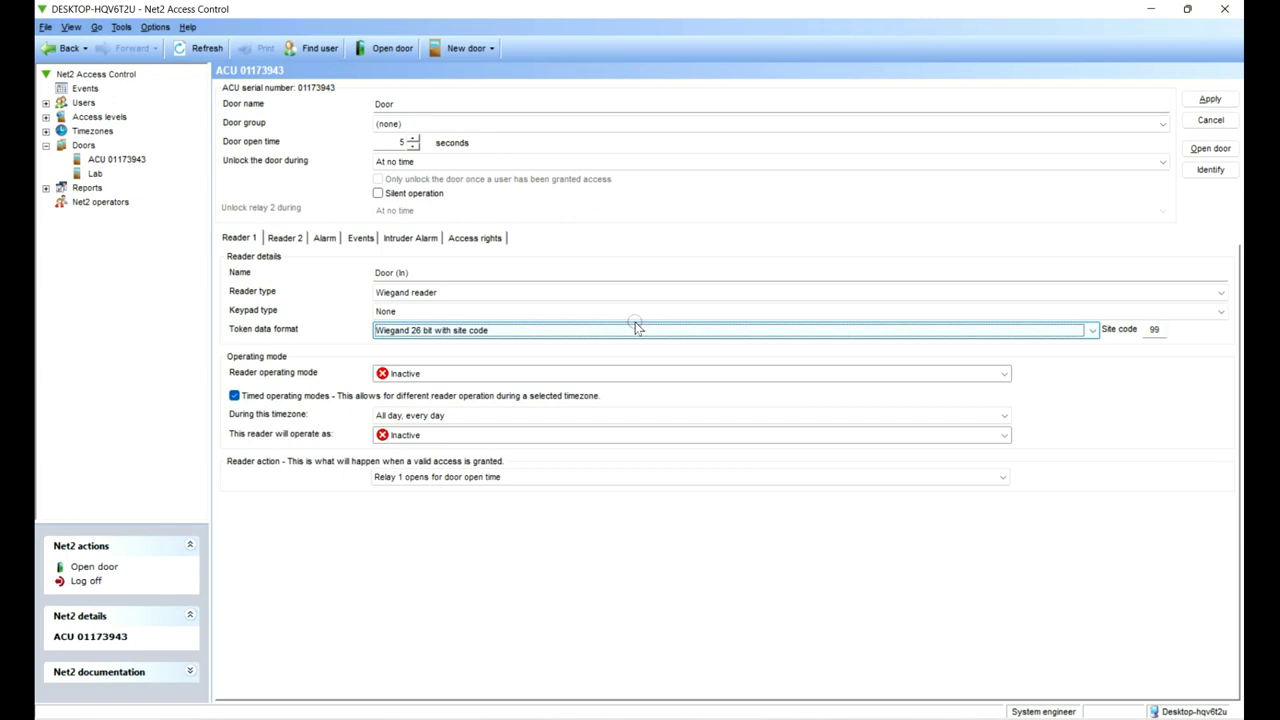
left_click(532, 328)
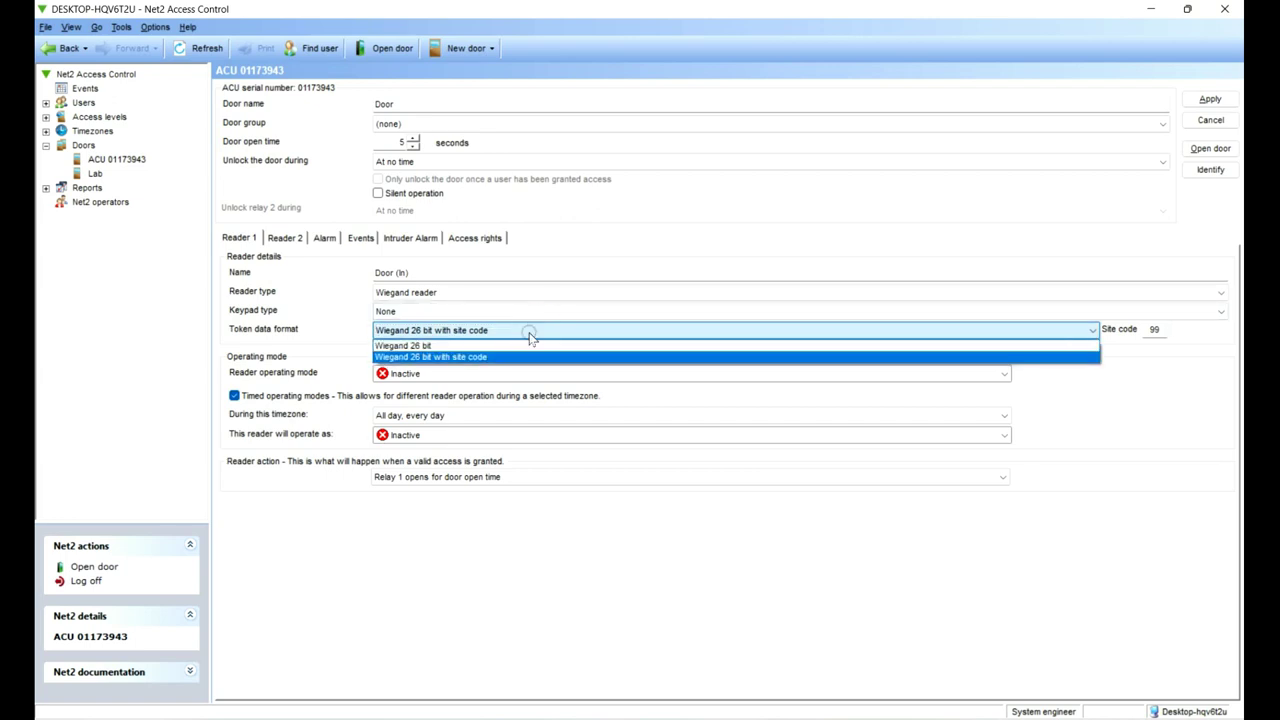
left_click(520, 345)
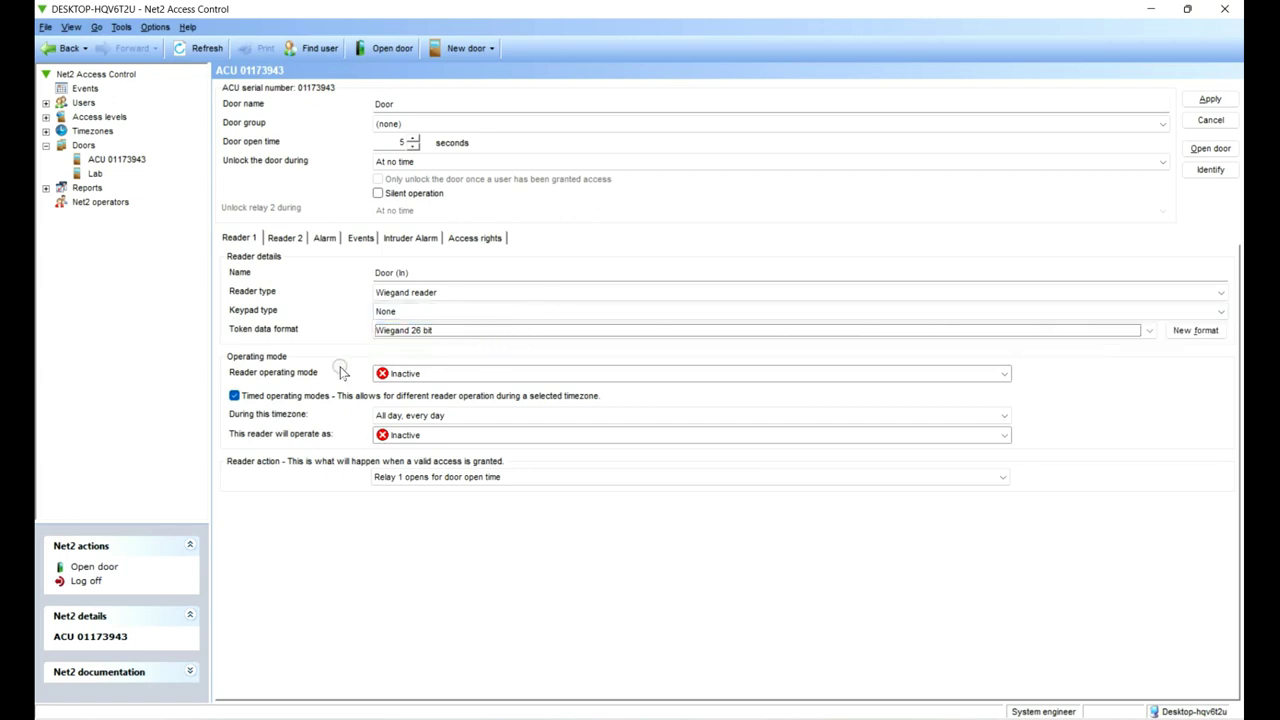
Step: Set reader 1's operating mode to Token only, after briefly trying Desktop reader and accepting its prompt
left_click(420, 376)
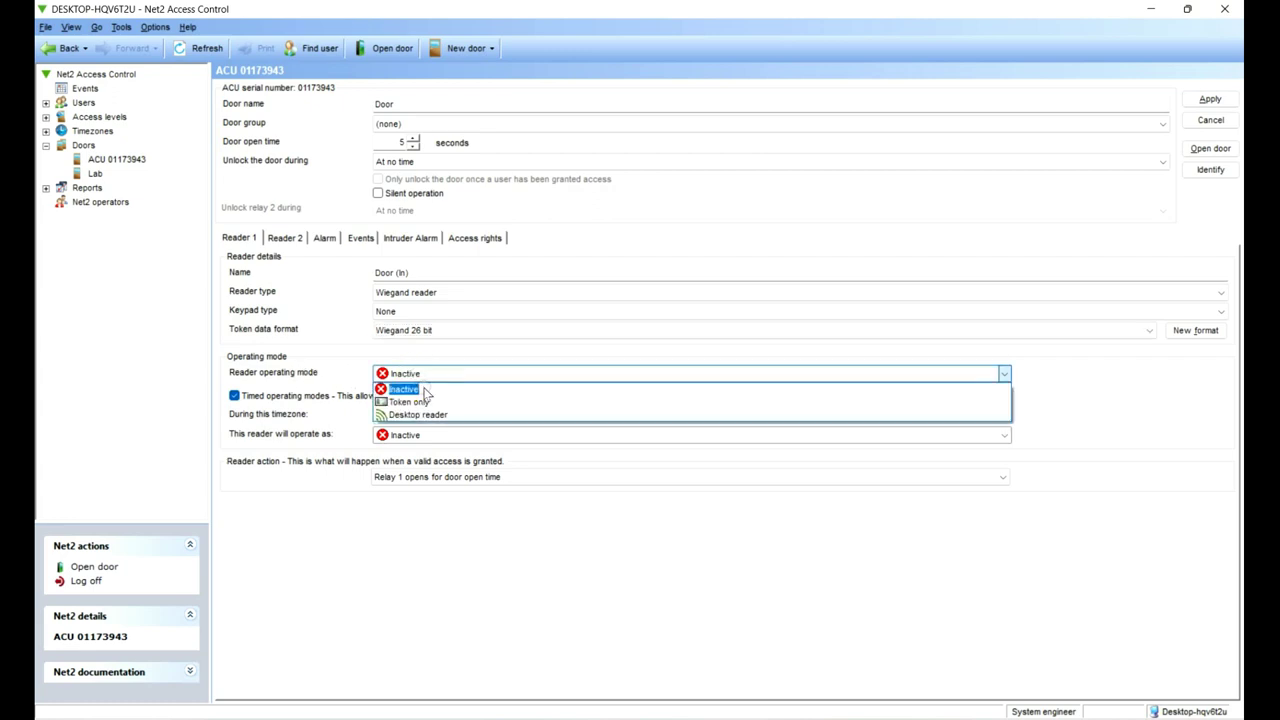
left_click(418, 402)
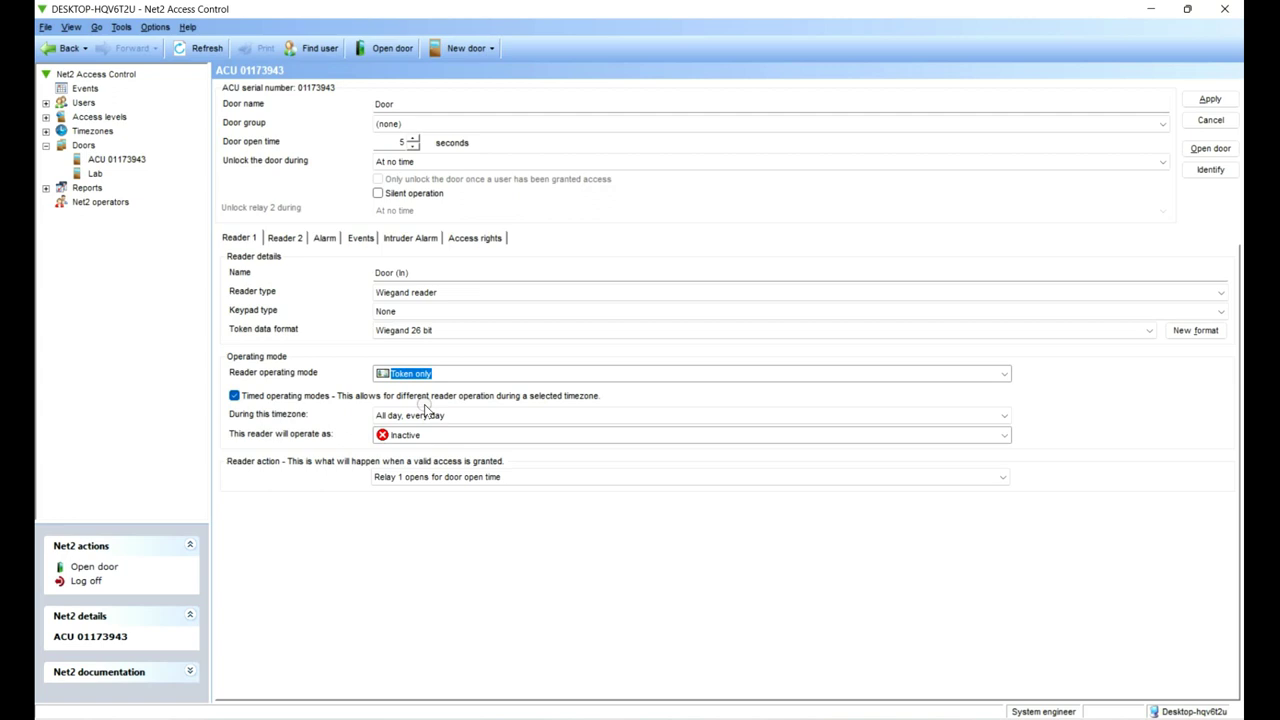
left_click(459, 373)
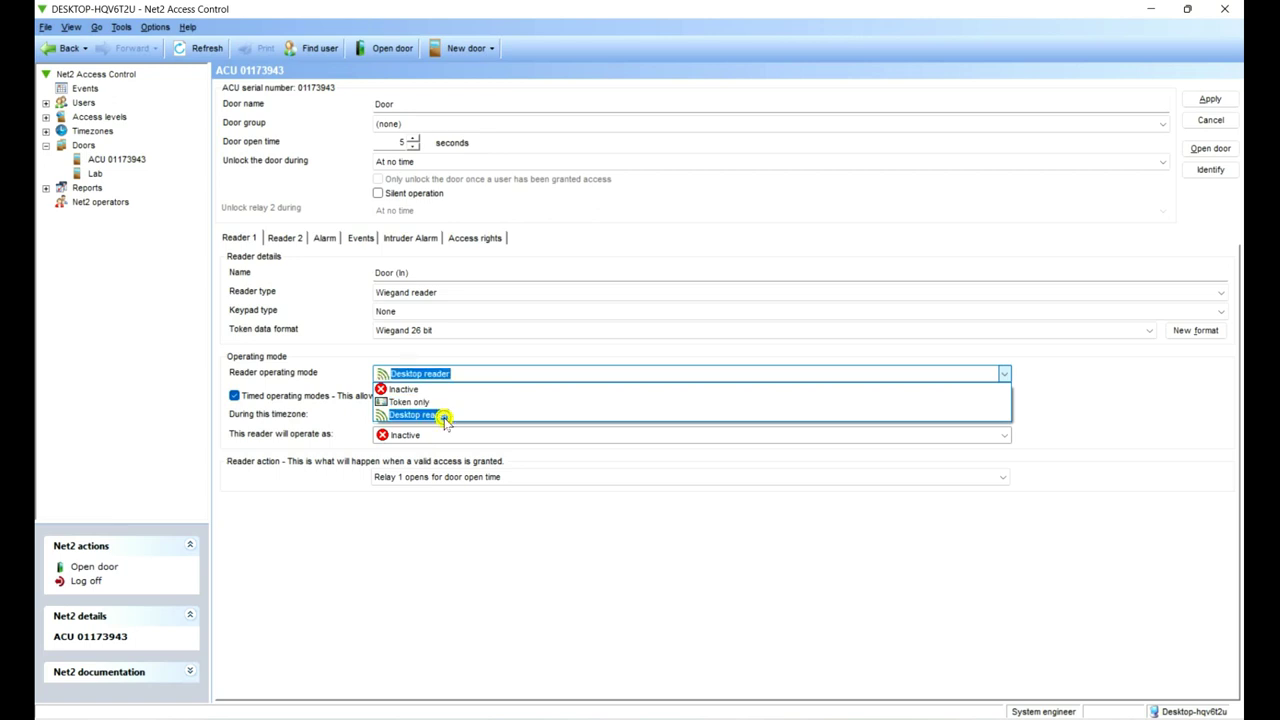
left_click(446, 416)
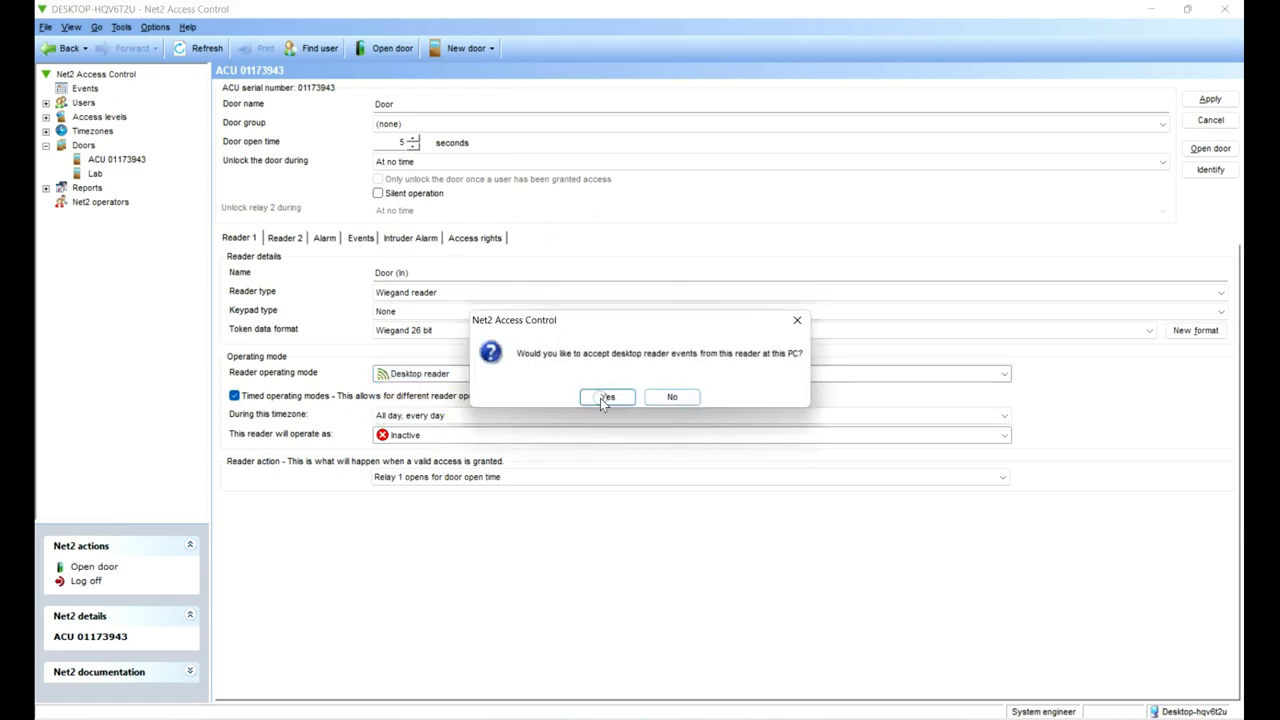
left_click(605, 397)
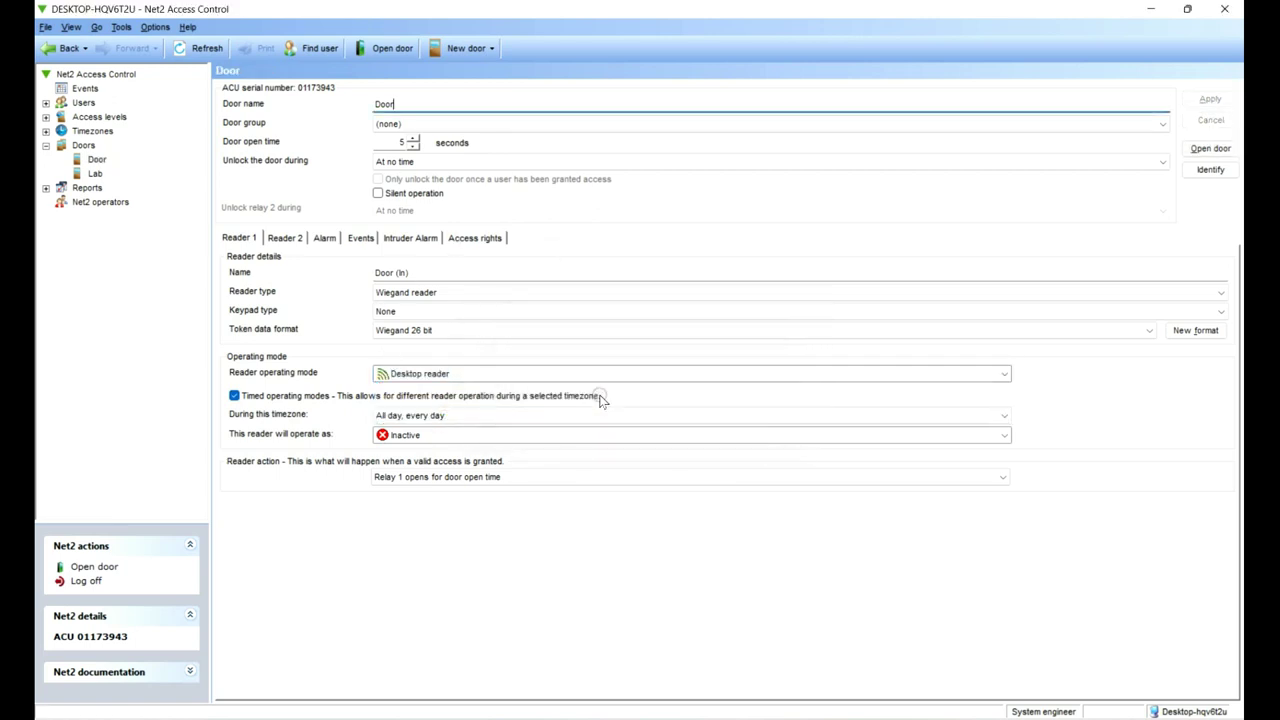
left_click(514, 375)
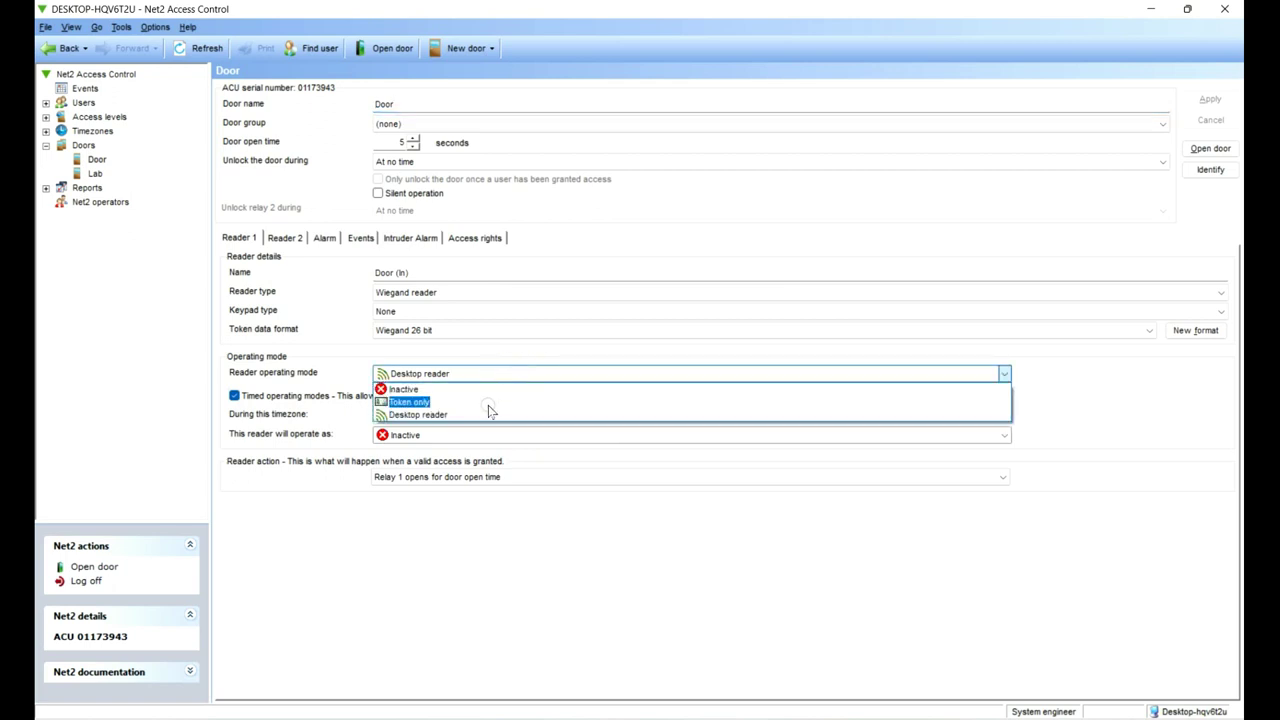
left_click(492, 402)
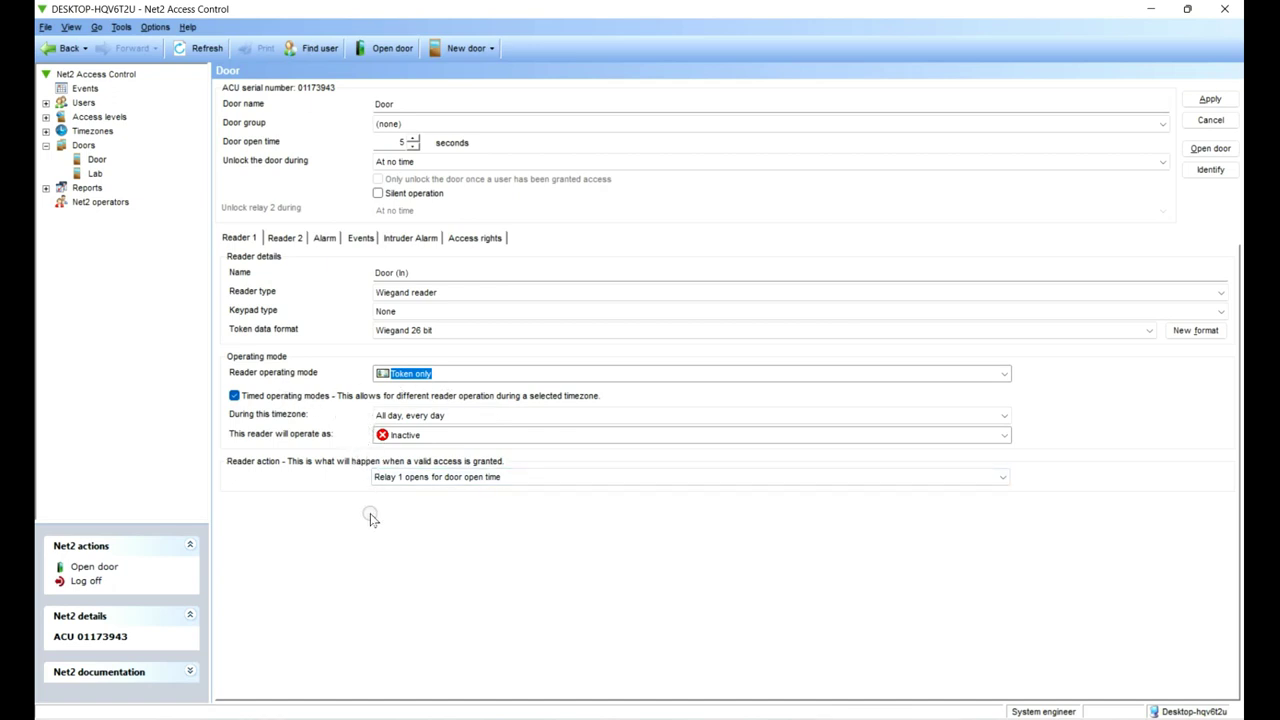
Step: Configure reader 2 as a Wiegand reader using Wiegand 26 bit in Token only mode
left_click(294, 243)
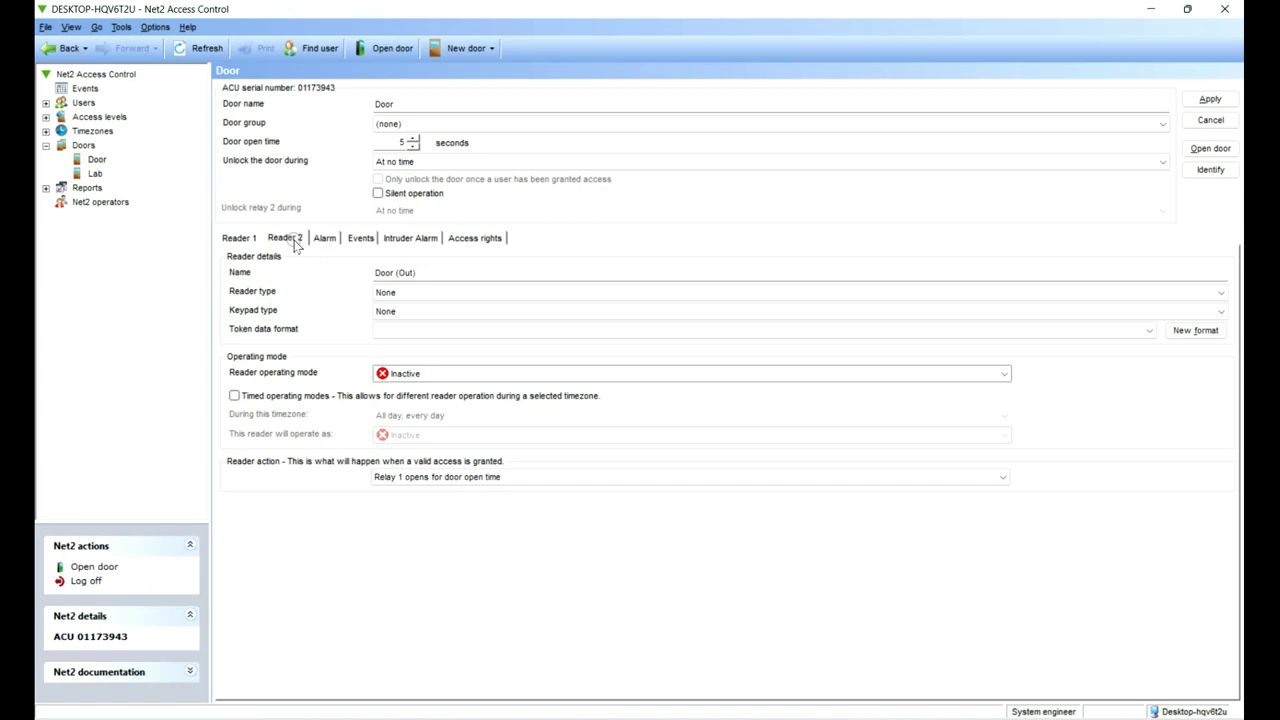
left_click(412, 296)
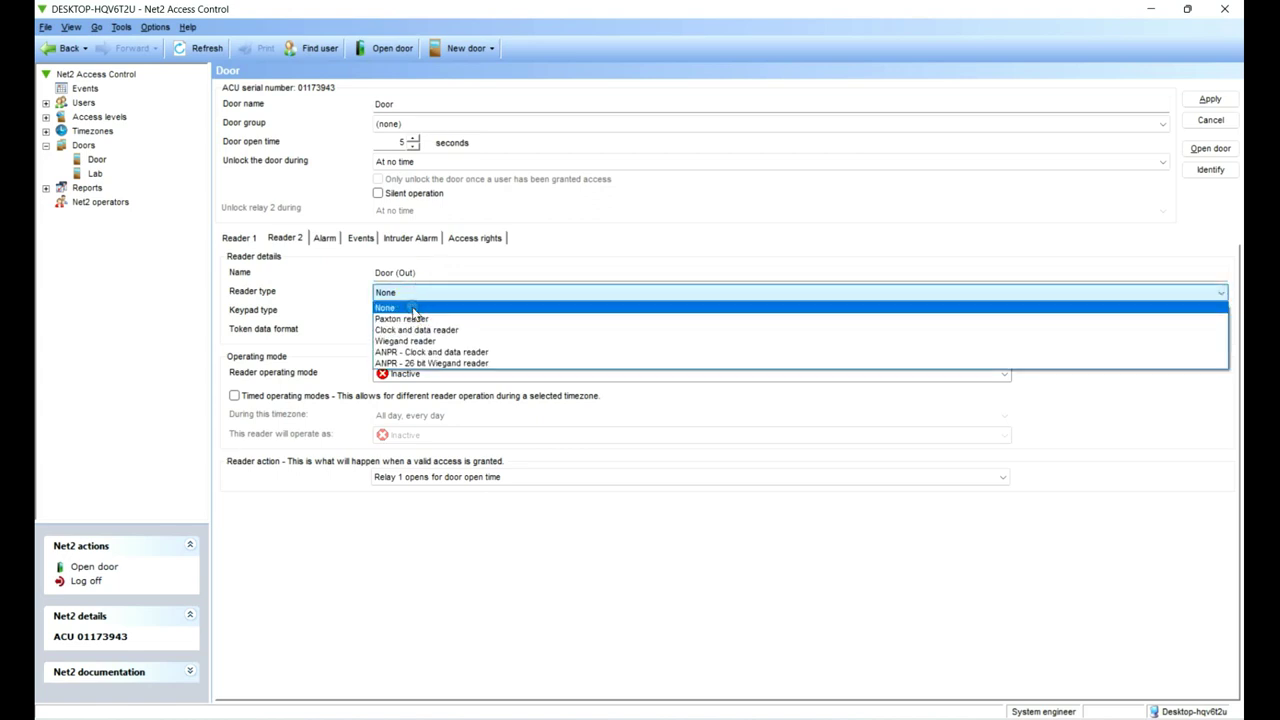
left_click(418, 341)
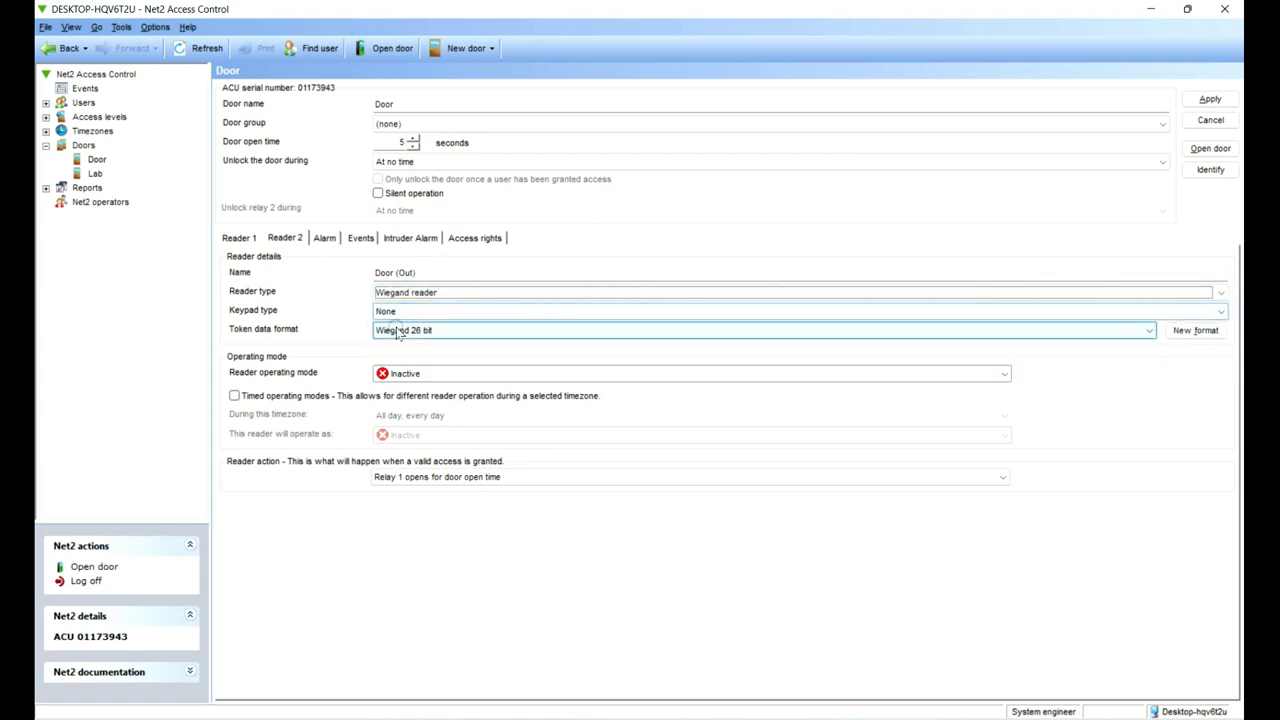
left_click(398, 335)
left_click(400, 342)
left_click(398, 377)
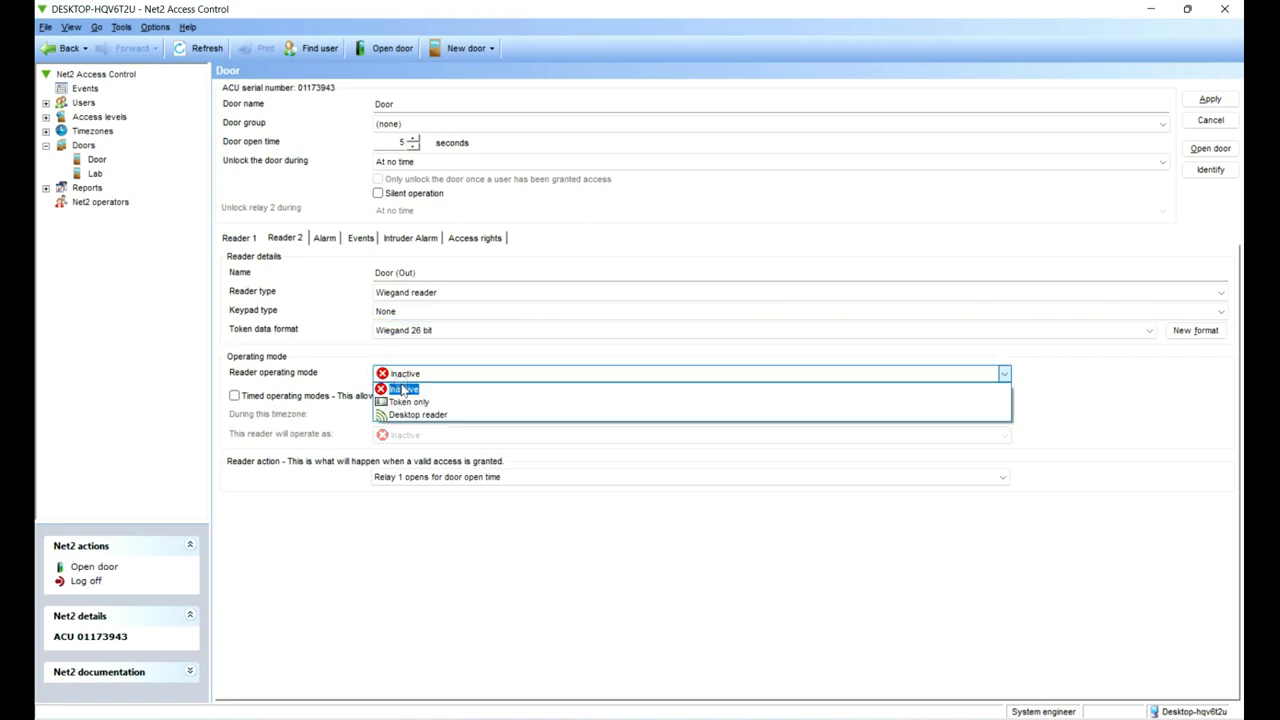
left_click(406, 401)
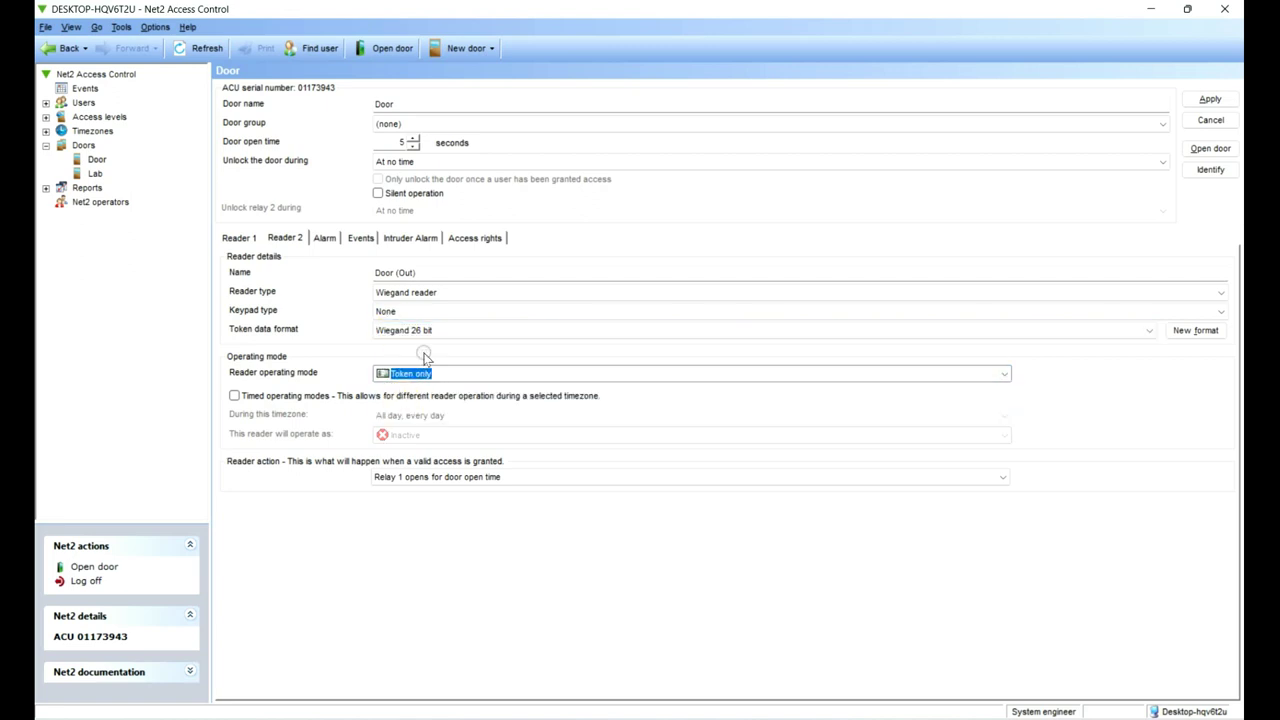
left_click(416, 300)
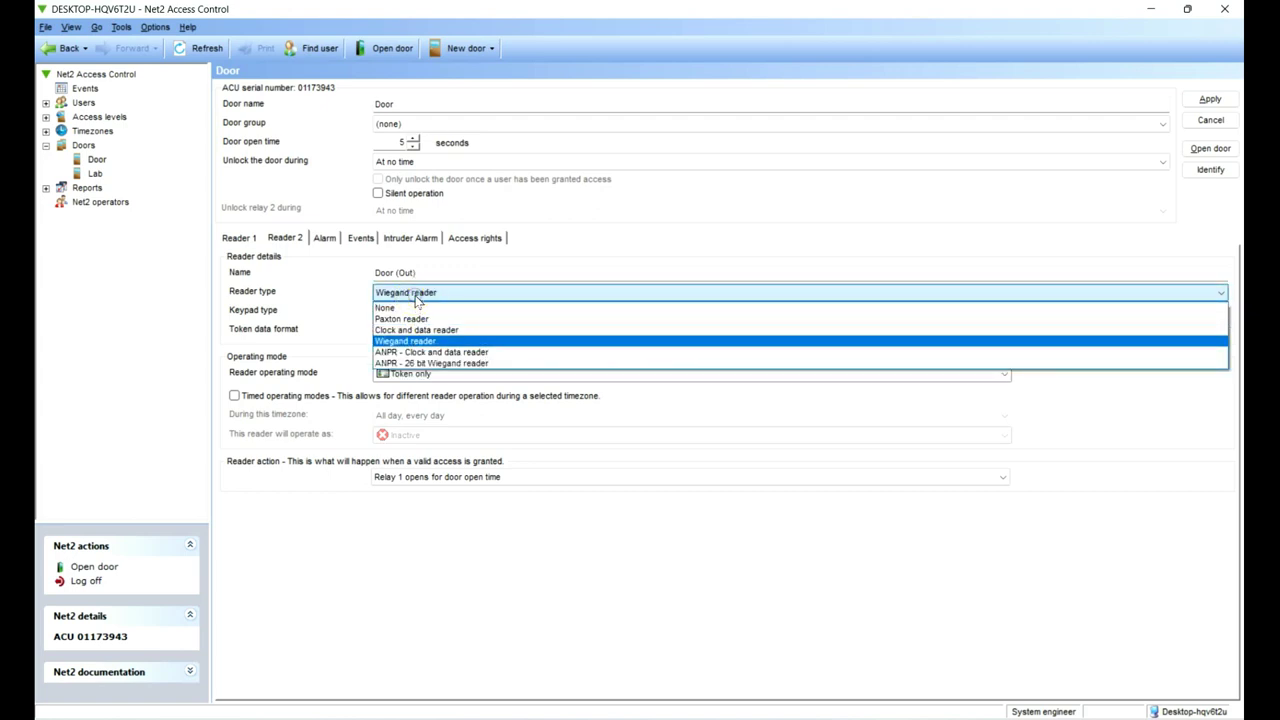
Step: Keep reader 2 as a Wiegand reader and apply all door and reader changes
left_click(410, 341)
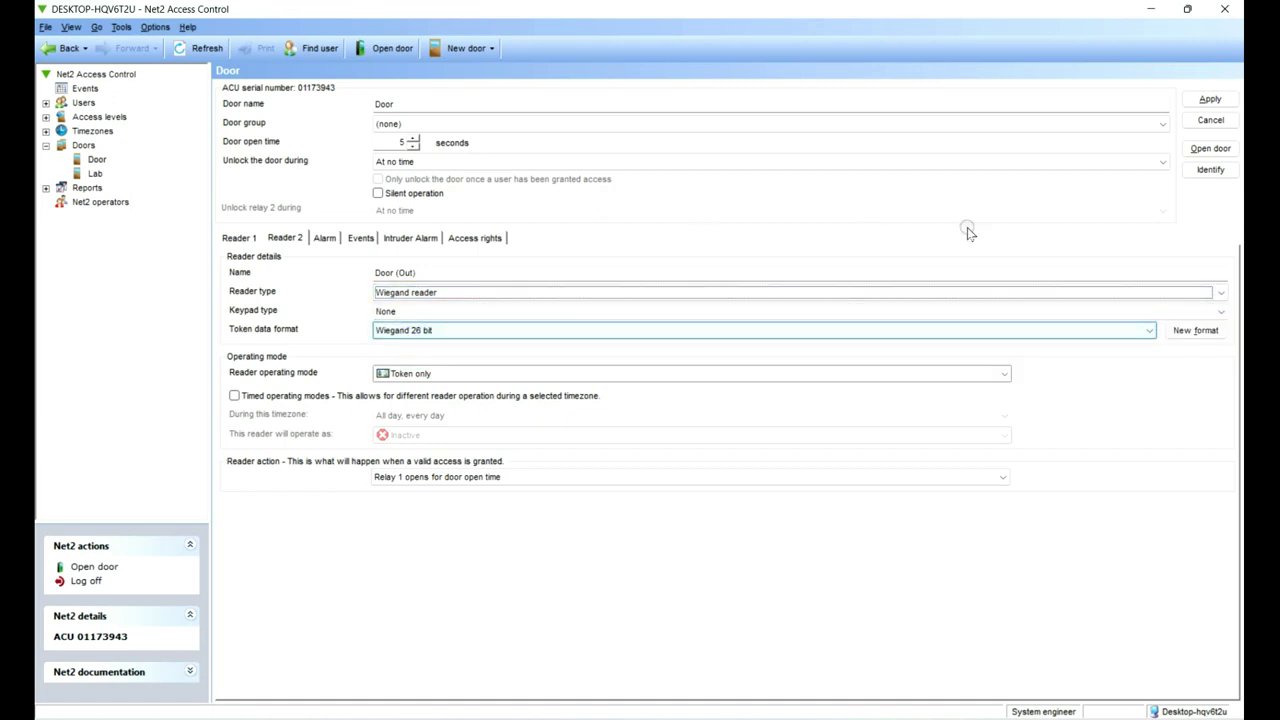
left_click(1210, 99)
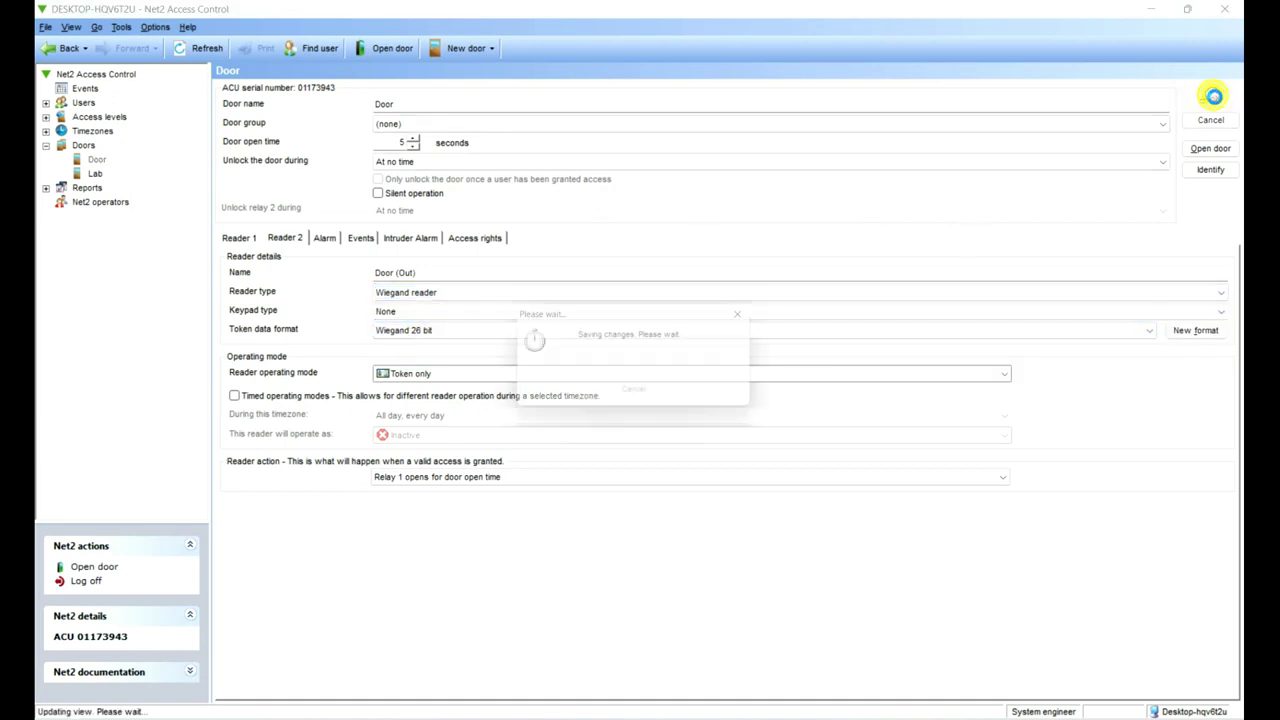